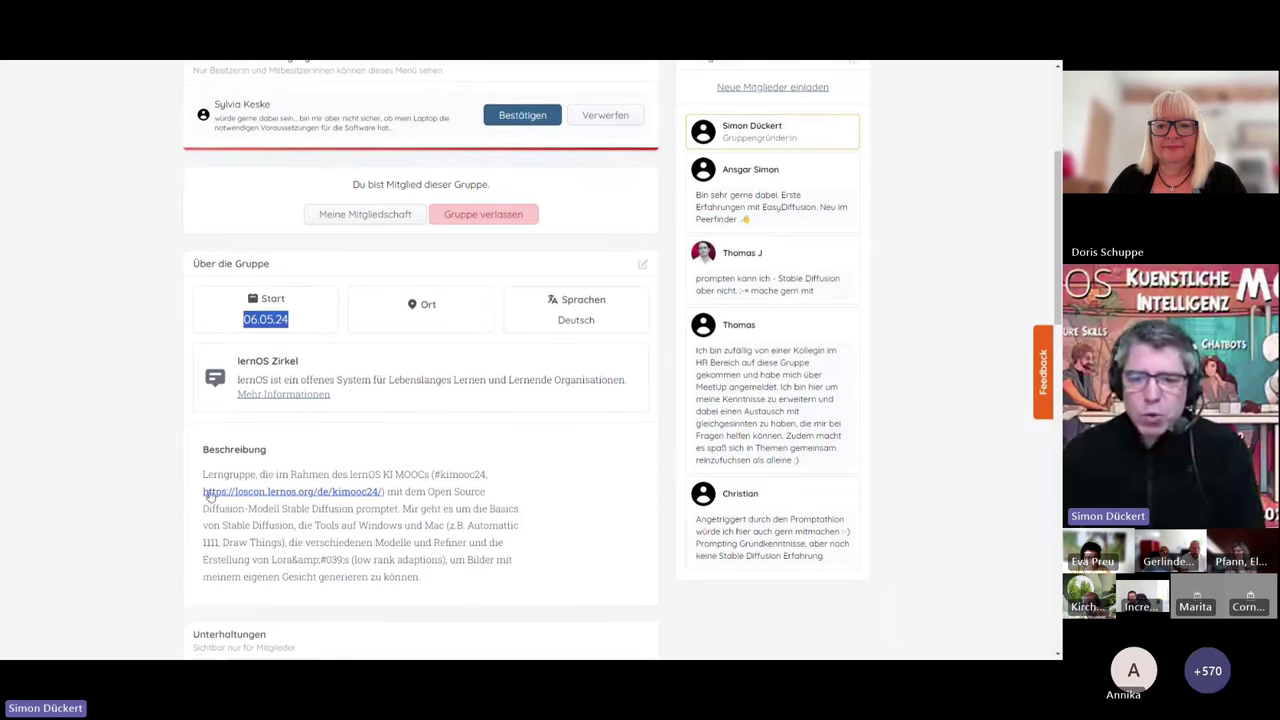
Review the Stable Diffusion group's description, members and conversations, and view the group's management options.
scroll(200, 518, "up", 1)
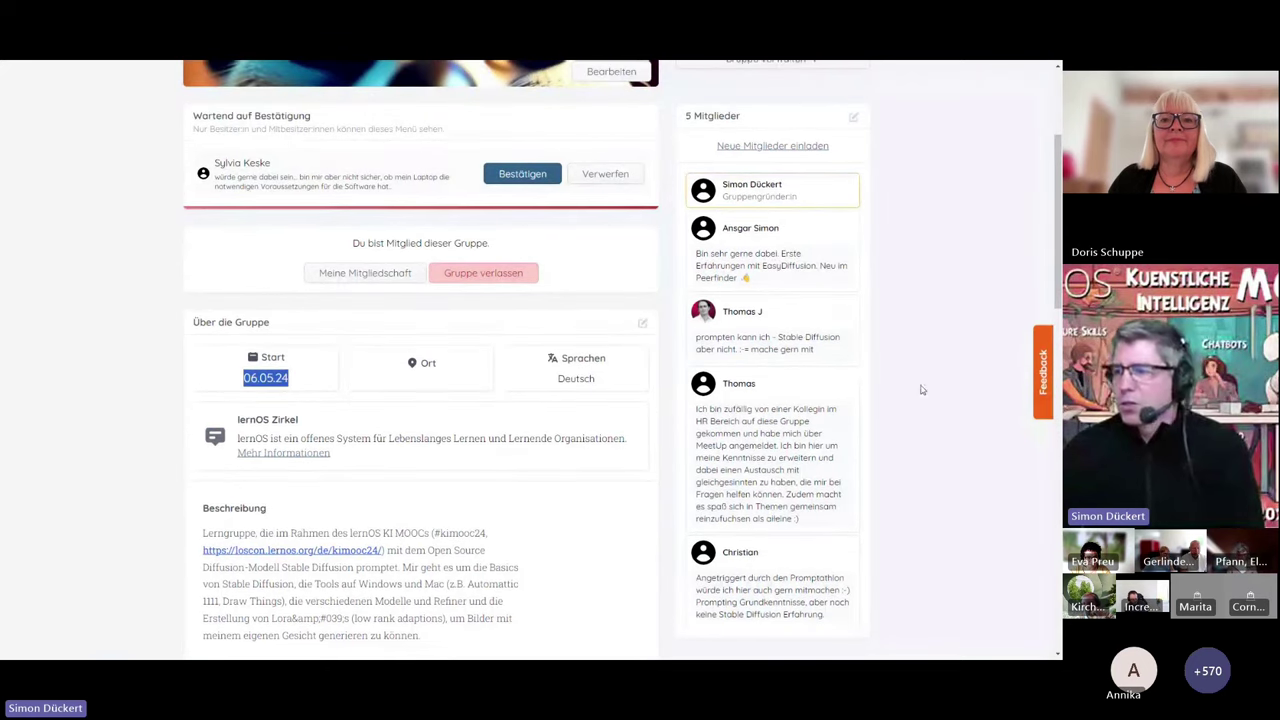
scroll(740, 193, "down", 1)
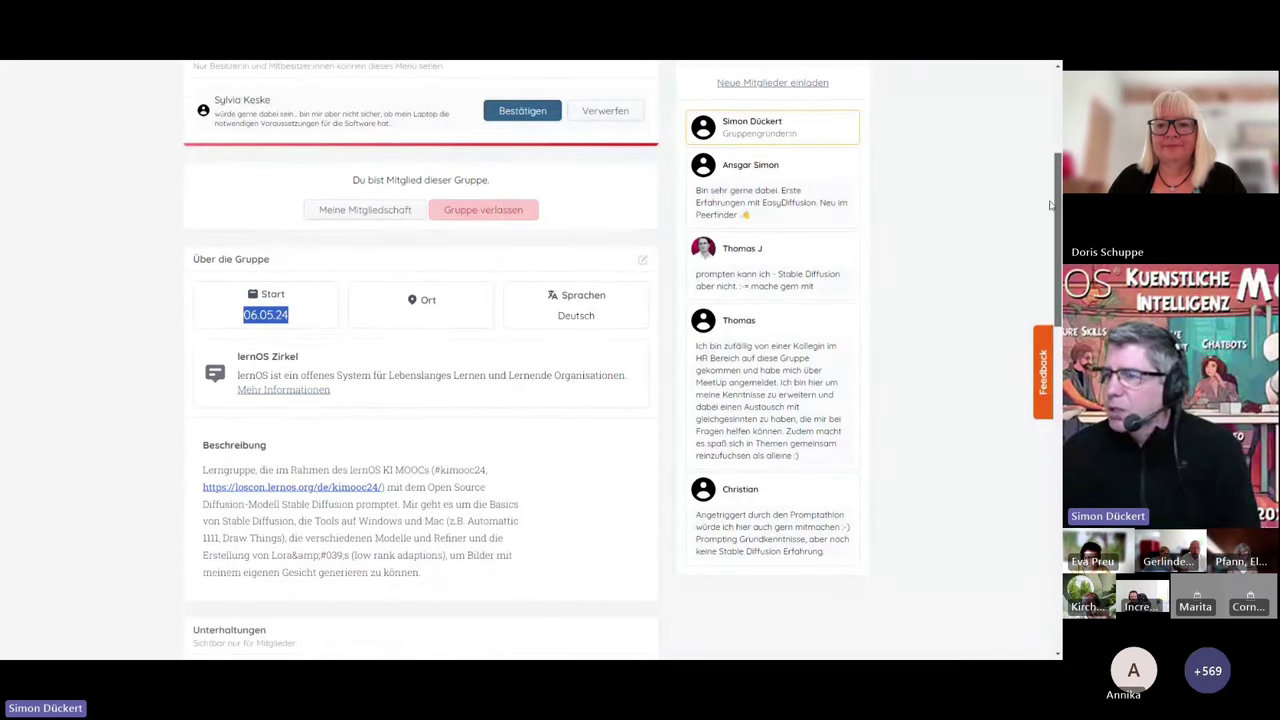
scroll(740, 193, "up", 2)
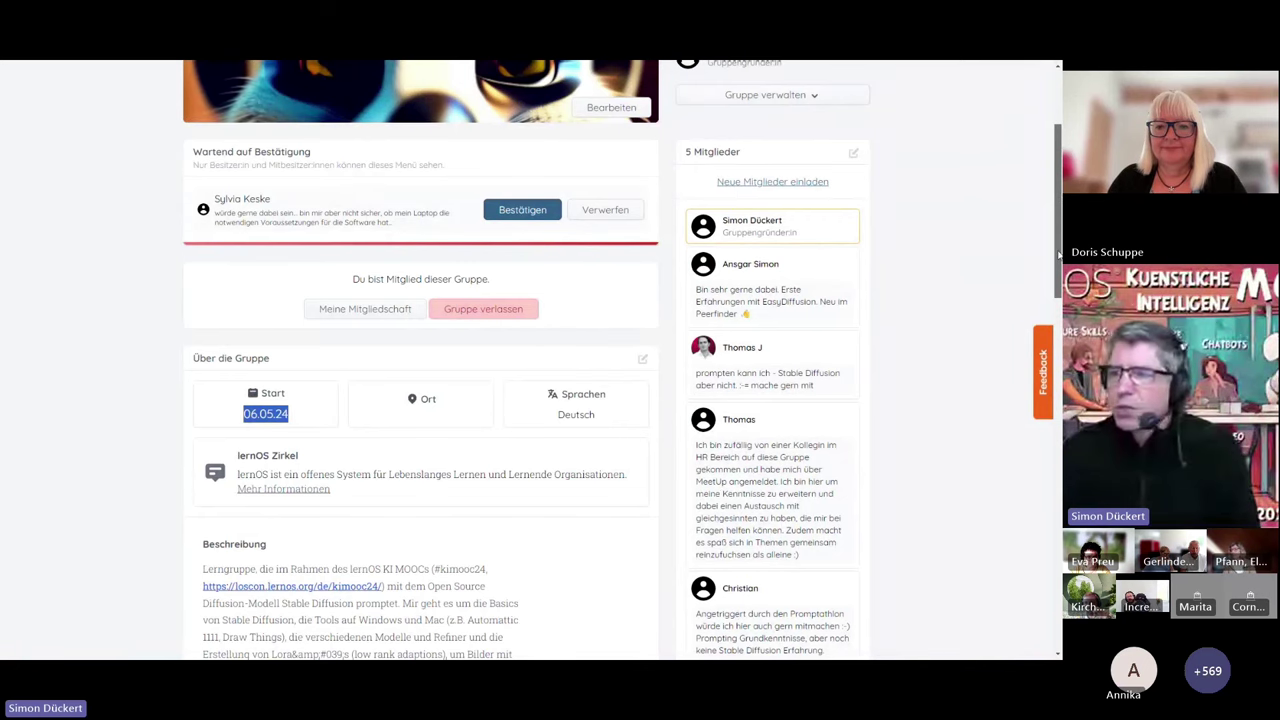
scroll(1043, 355, "up", 4)
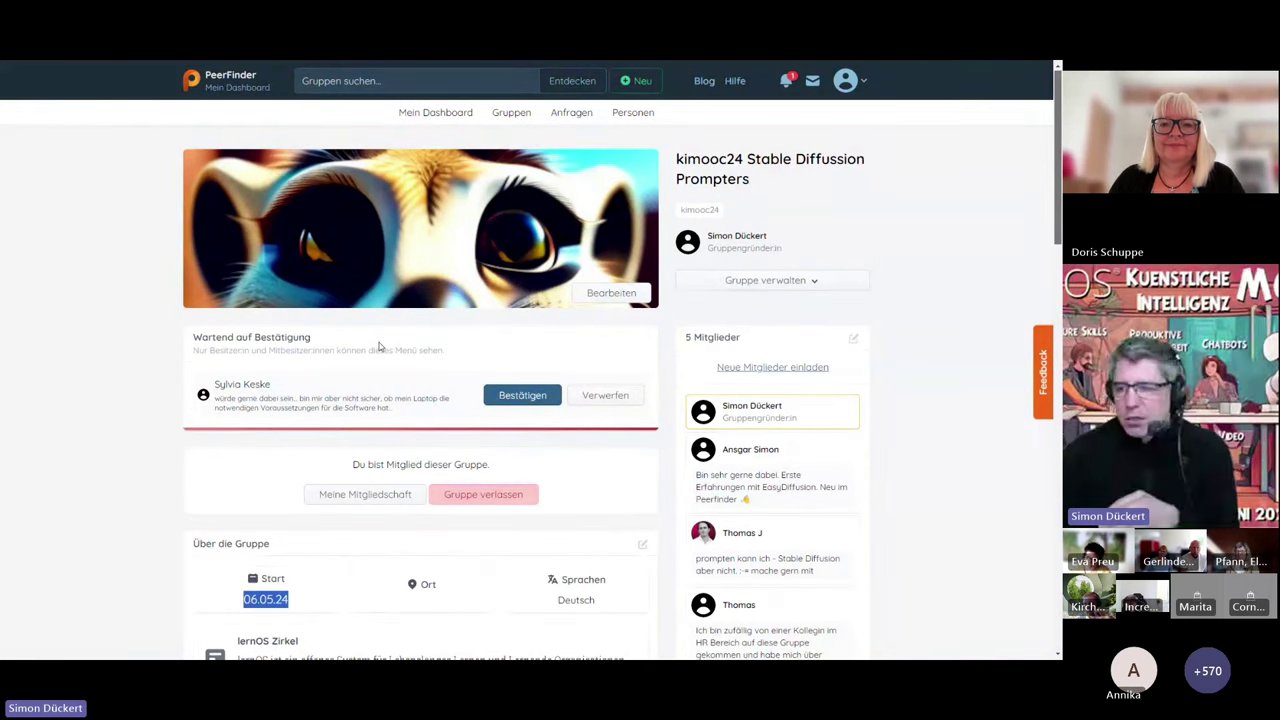
scroll(275, 525, "down", 8)
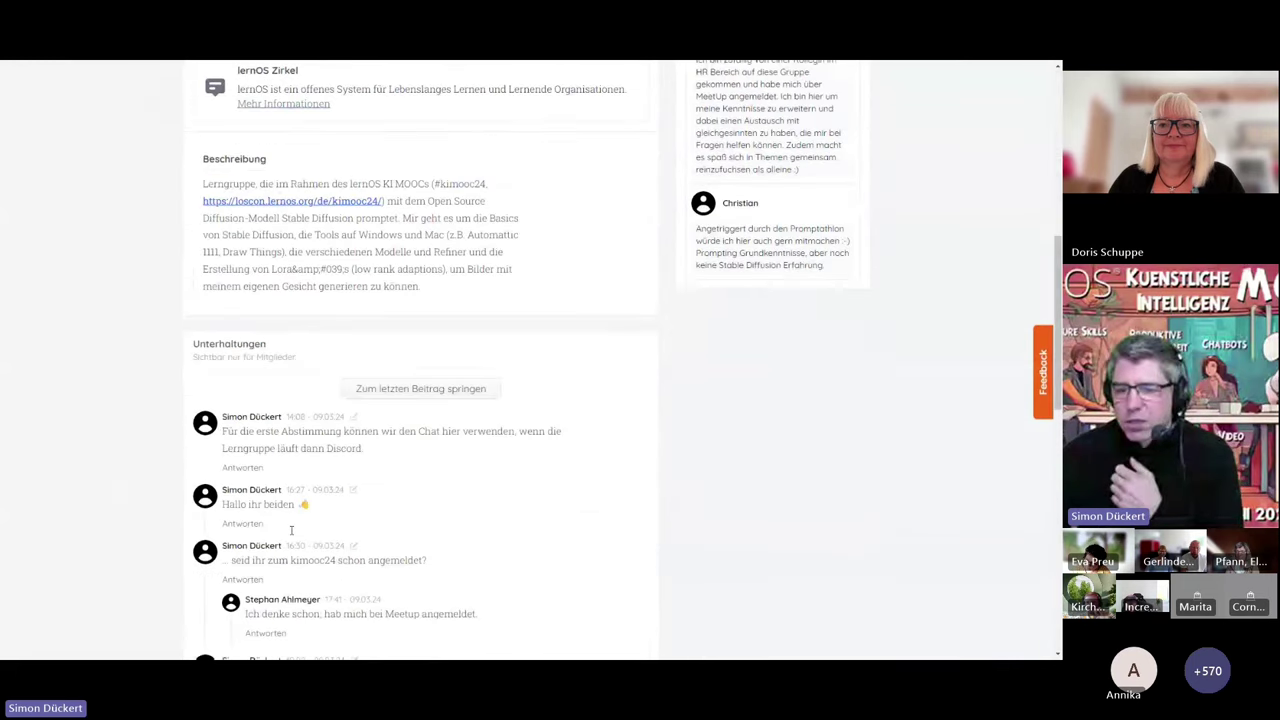
scroll(275, 525, "down", 3)
scroll(650, 460, "up", 8)
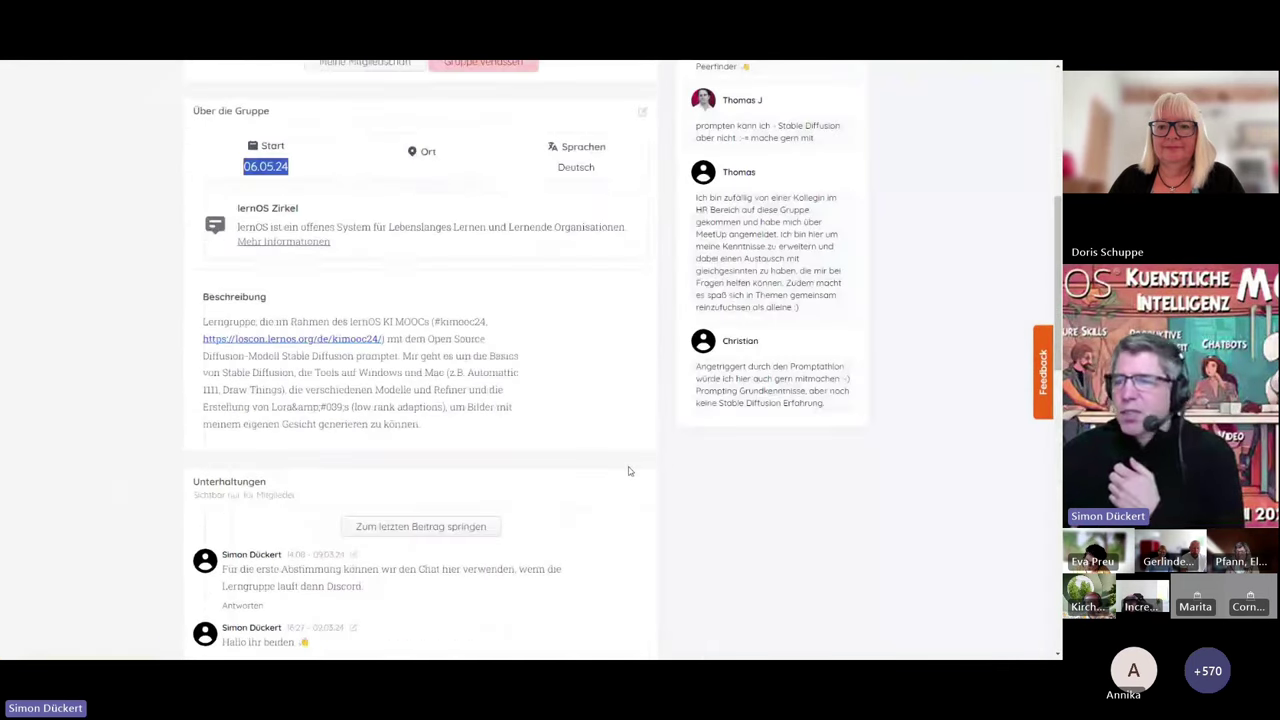
scroll(680, 455, "up", 3)
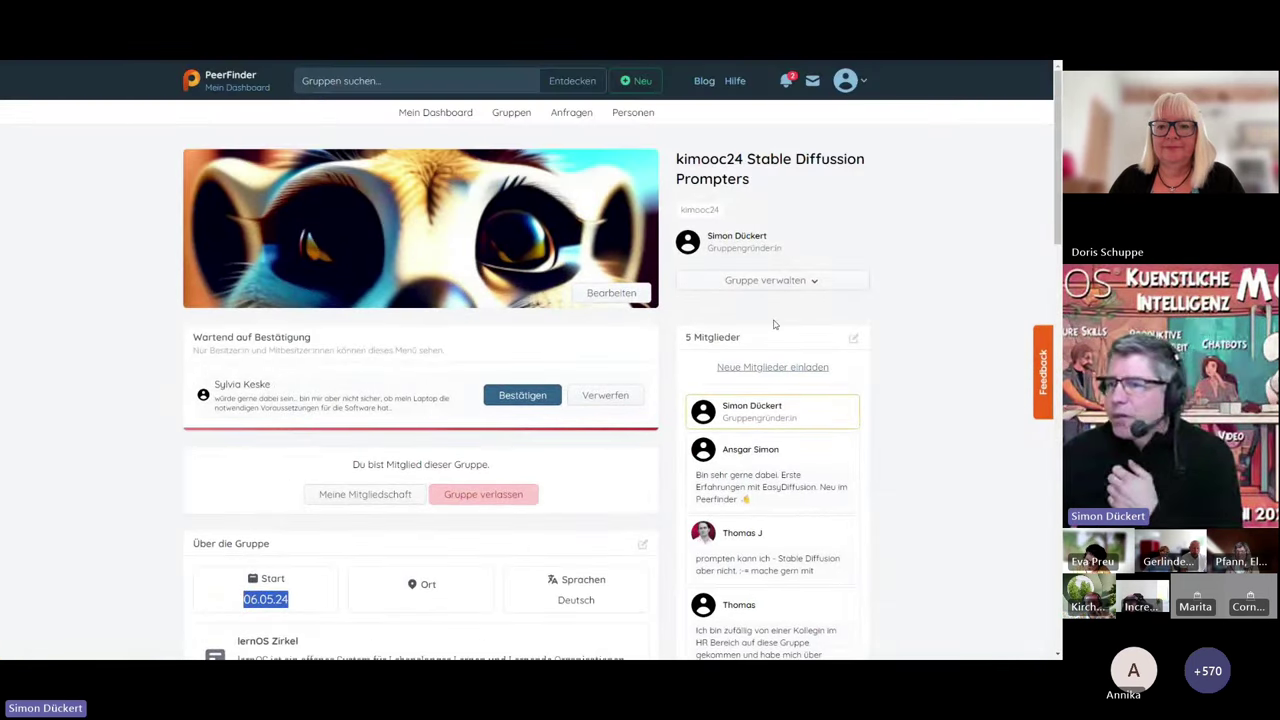
left_click(806, 283)
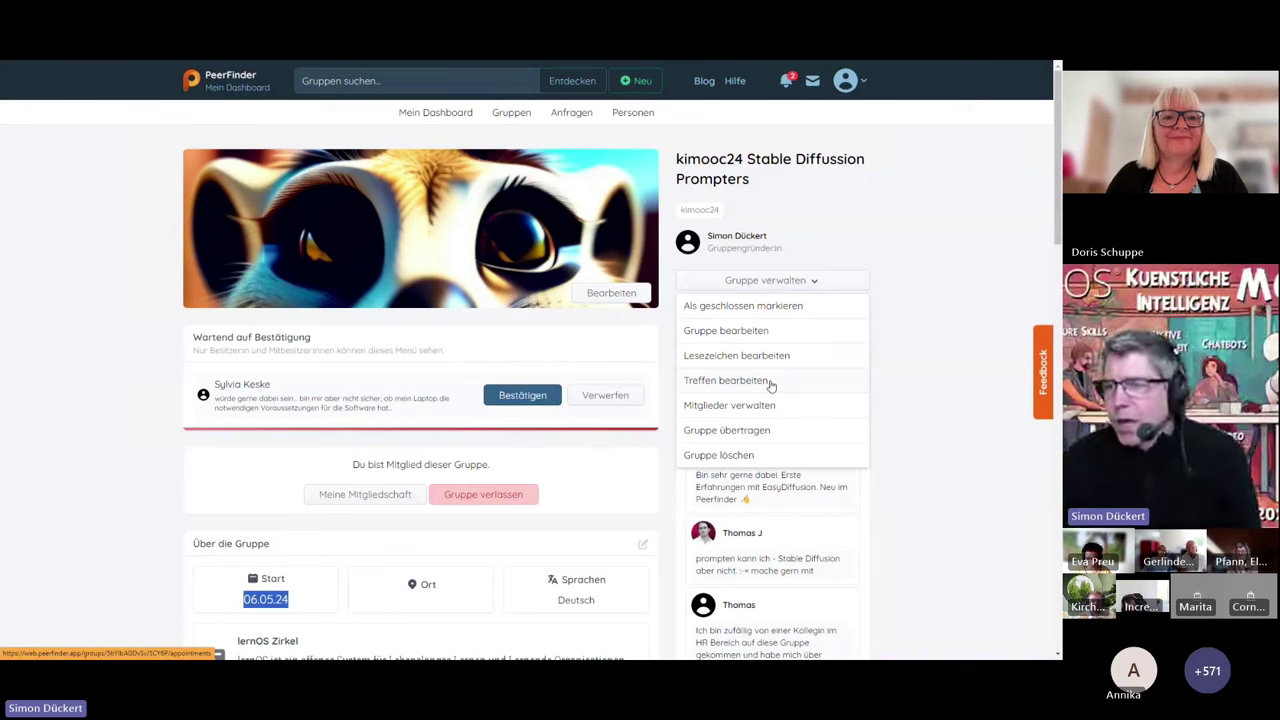
left_click(663, 448)
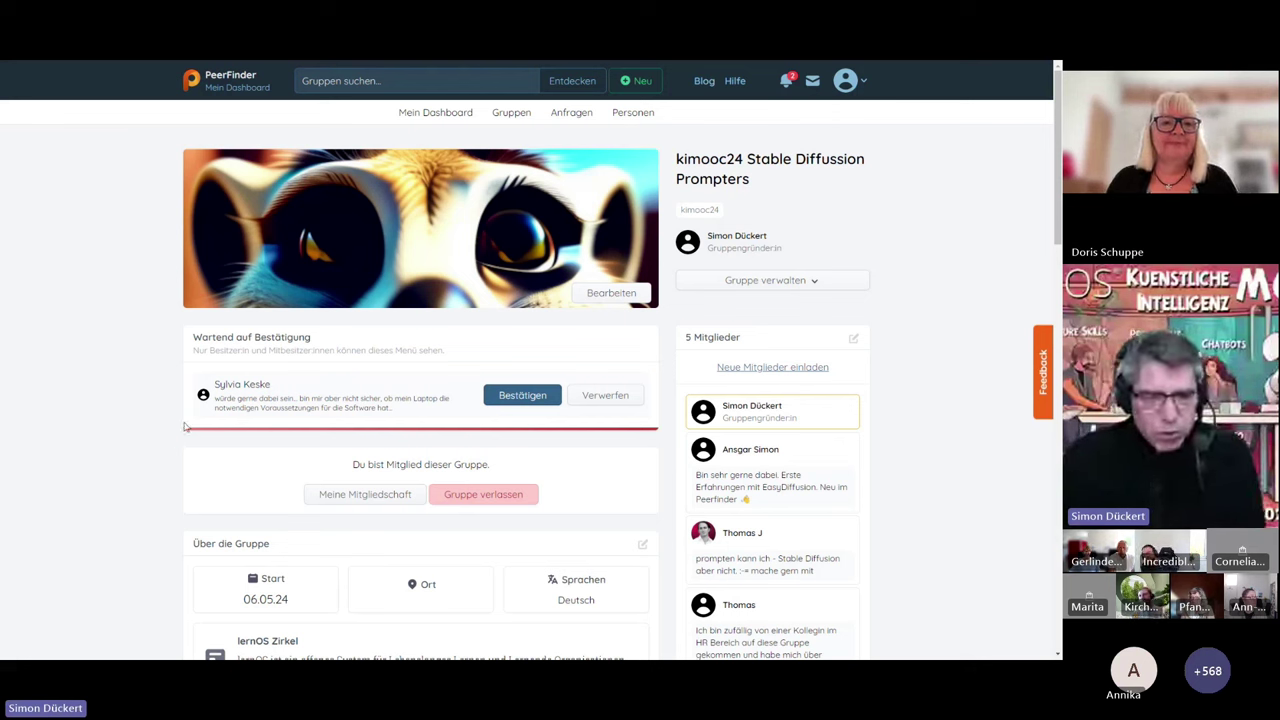
List the groups tagged kimooc24 and start creating a new group.
left_click(701, 214)
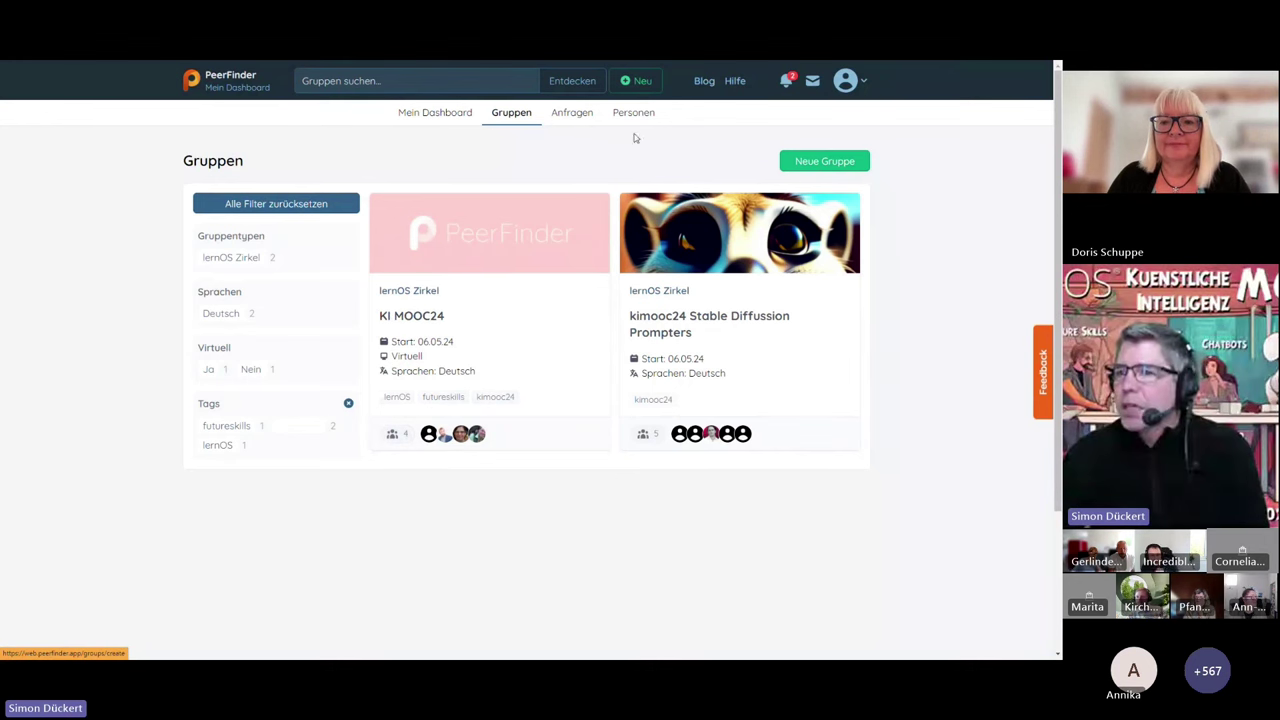
left_click(824, 162)
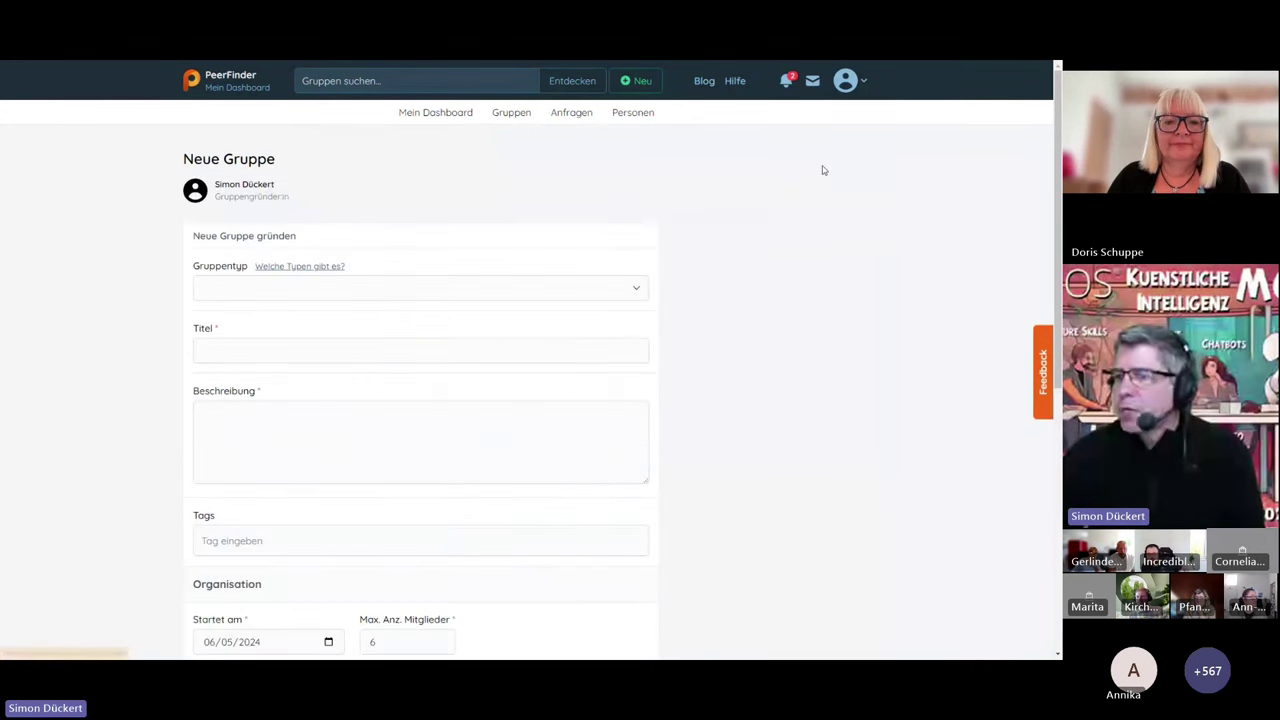
View the available group types and the title and description fields of the new group form.
left_click(266, 292)
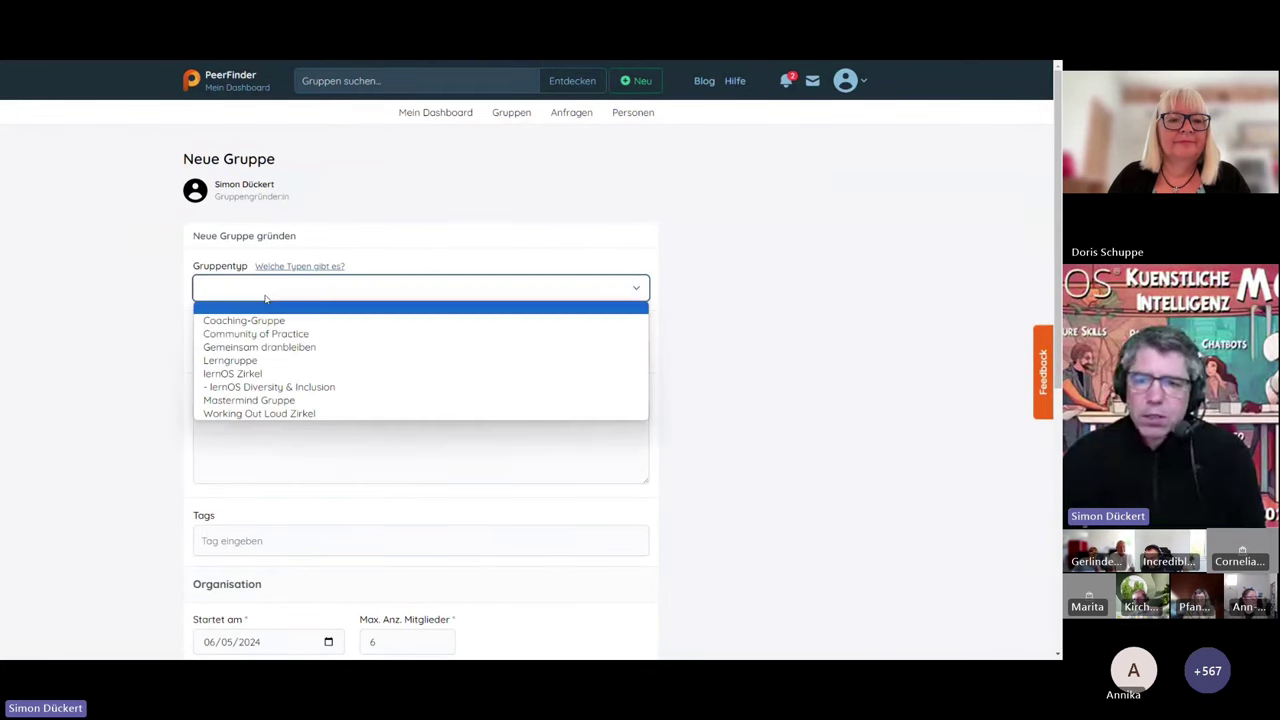
left_click(160, 349)
left_click(225, 347)
scroll(235, 320, "down", 1)
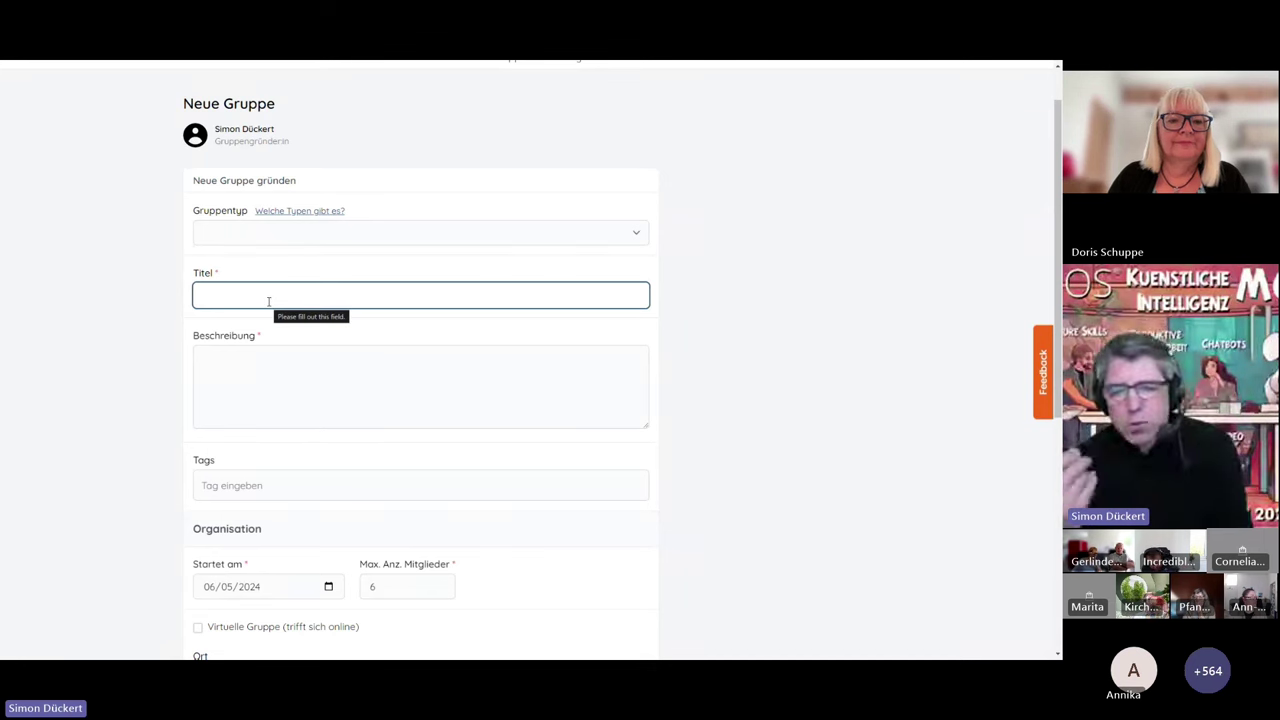
left_click(236, 360)
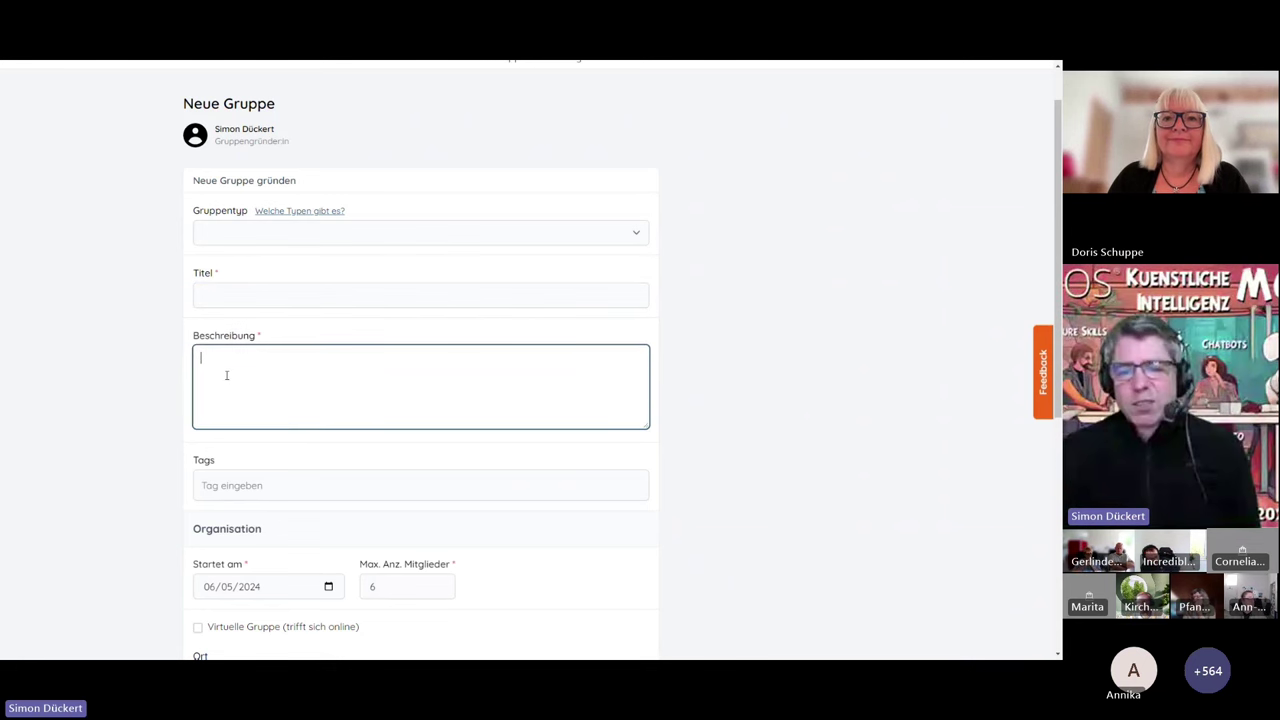
Add the tag kimooc24 to the new group.
scroll(165, 403, "down", 1)
left_click(246, 378)
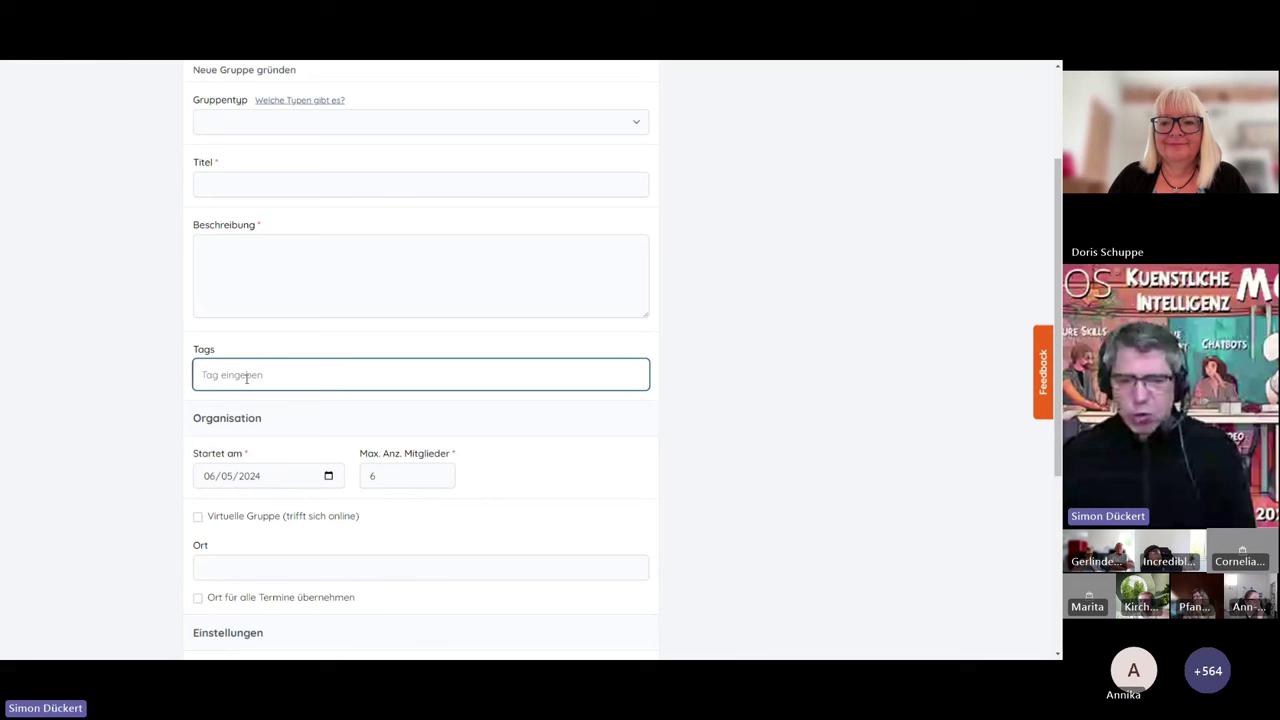
type("kimp")
type("oo")
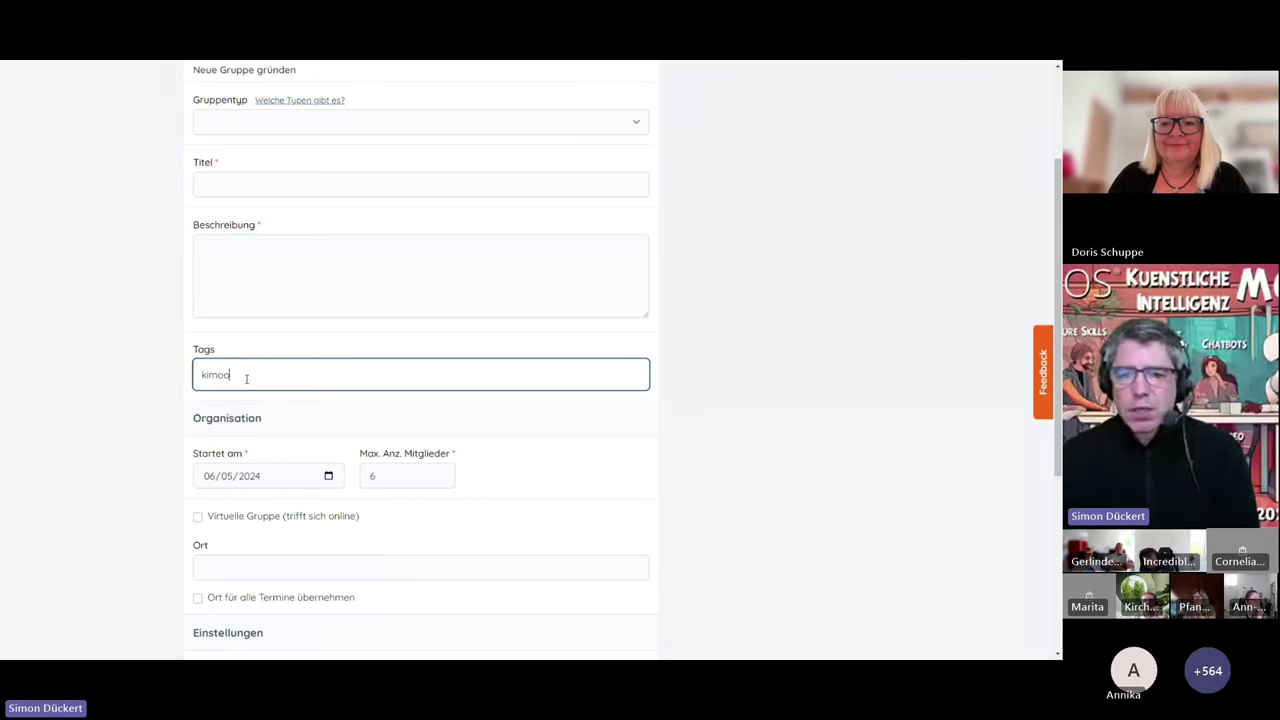
type("c24")
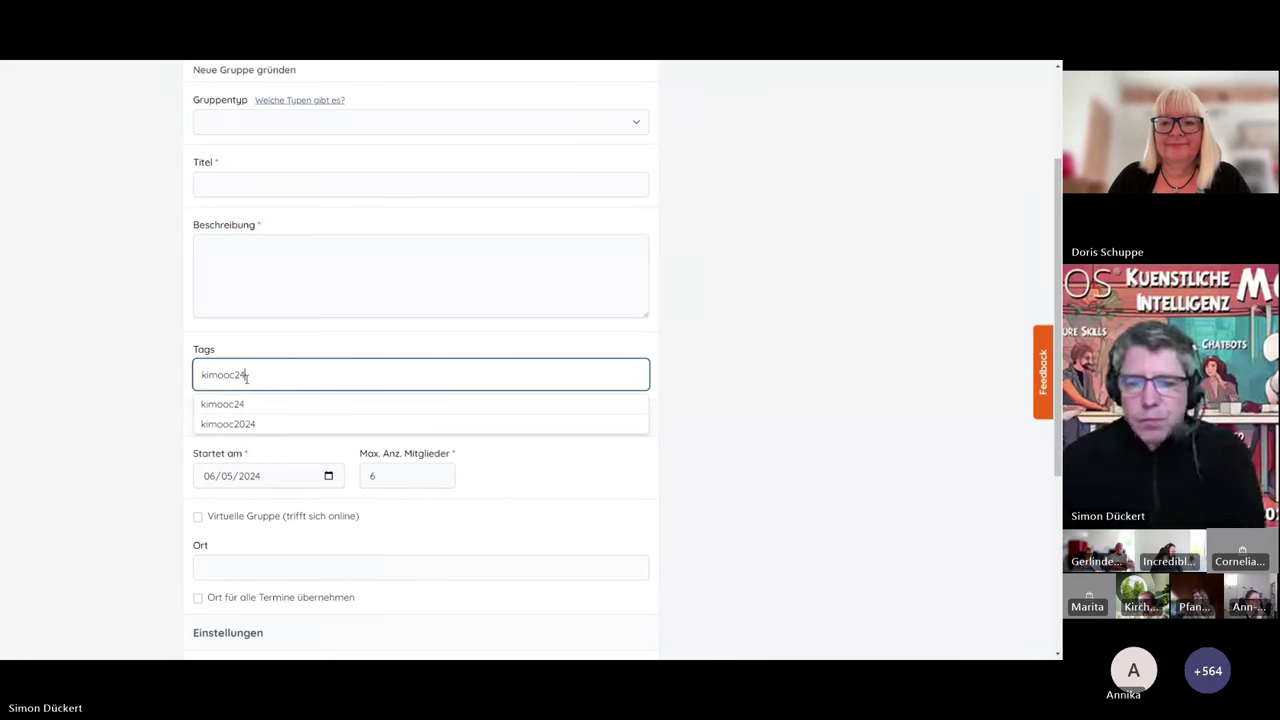
key("Return")
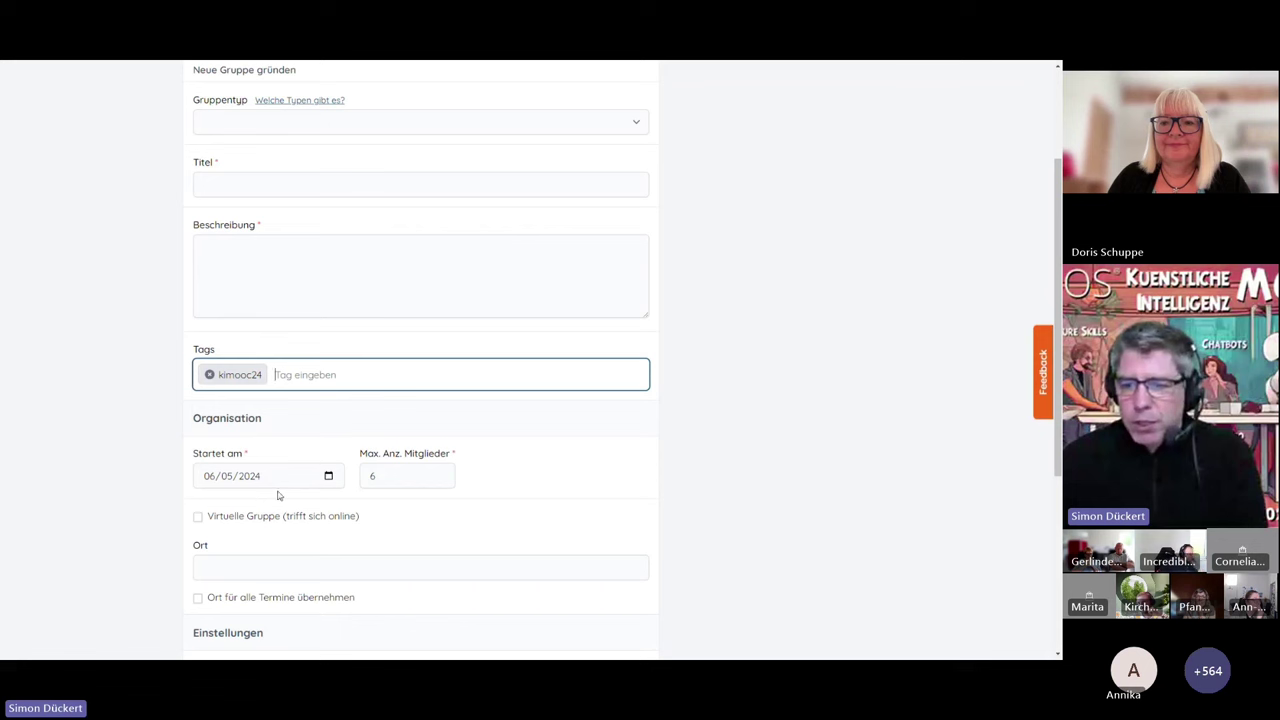
Try marking the new group as virtual with Jitsi for its meetings, and clear both options again.
left_click(392, 477)
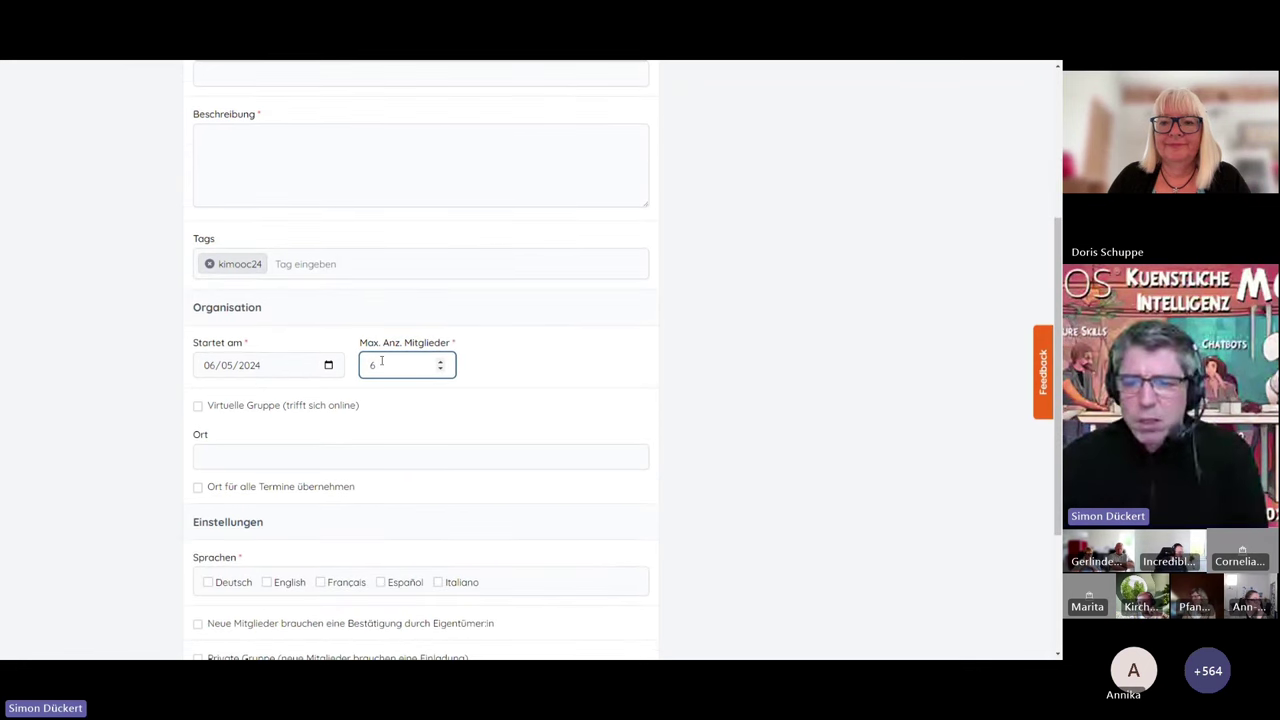
left_click(198, 407)
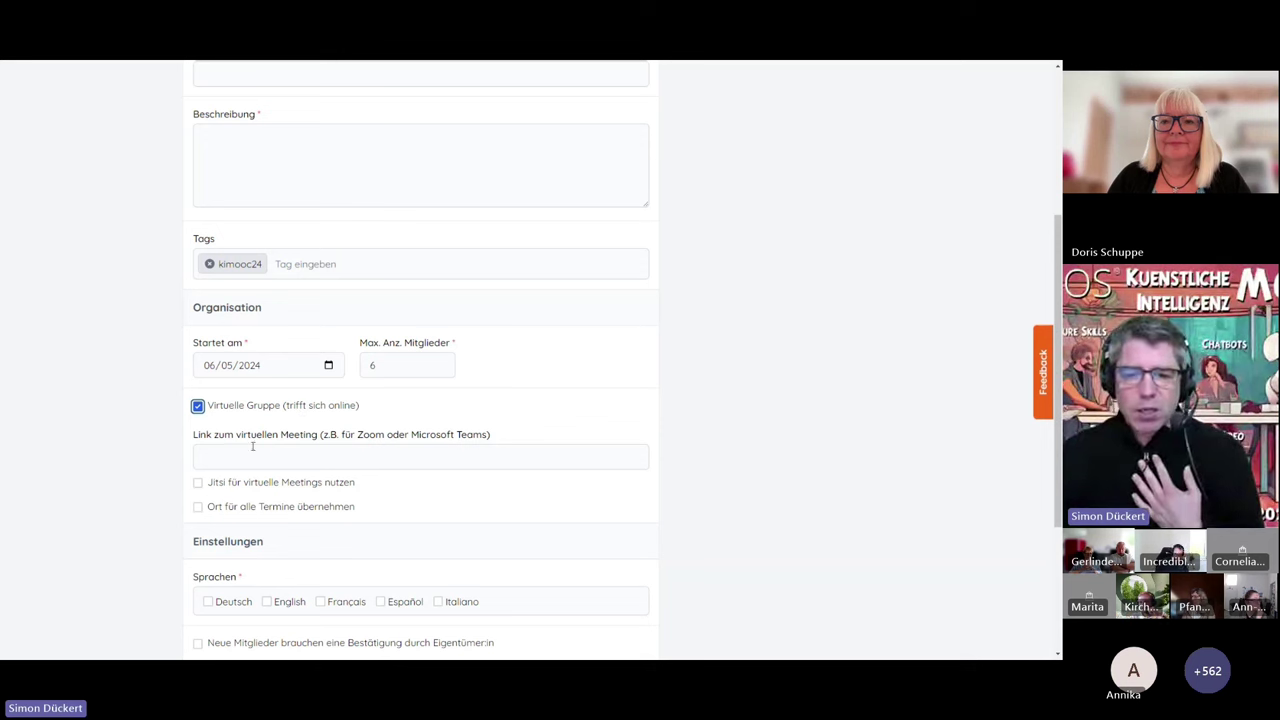
left_click(253, 447)
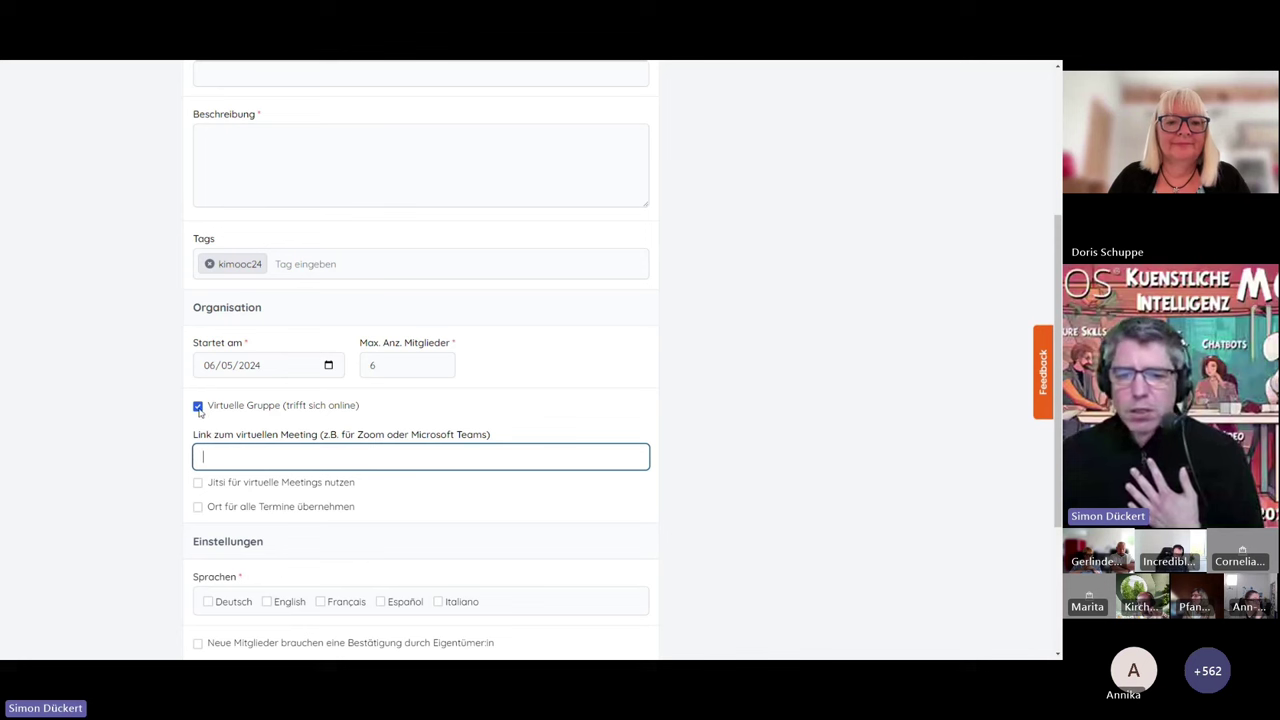
left_click(198, 483)
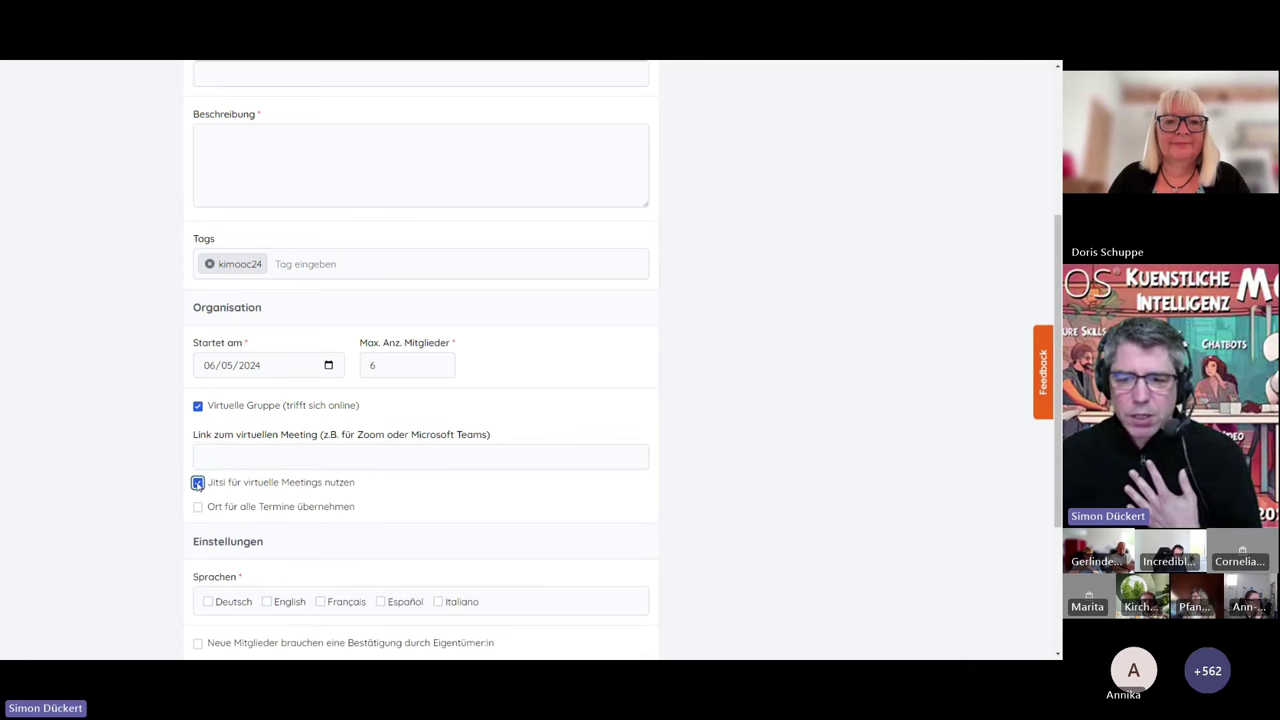
left_click(198, 483)
left_click(197, 405)
Review the new group's language and access settings, and try the private group option before clearing it again.
scroll(197, 383, "down", 2)
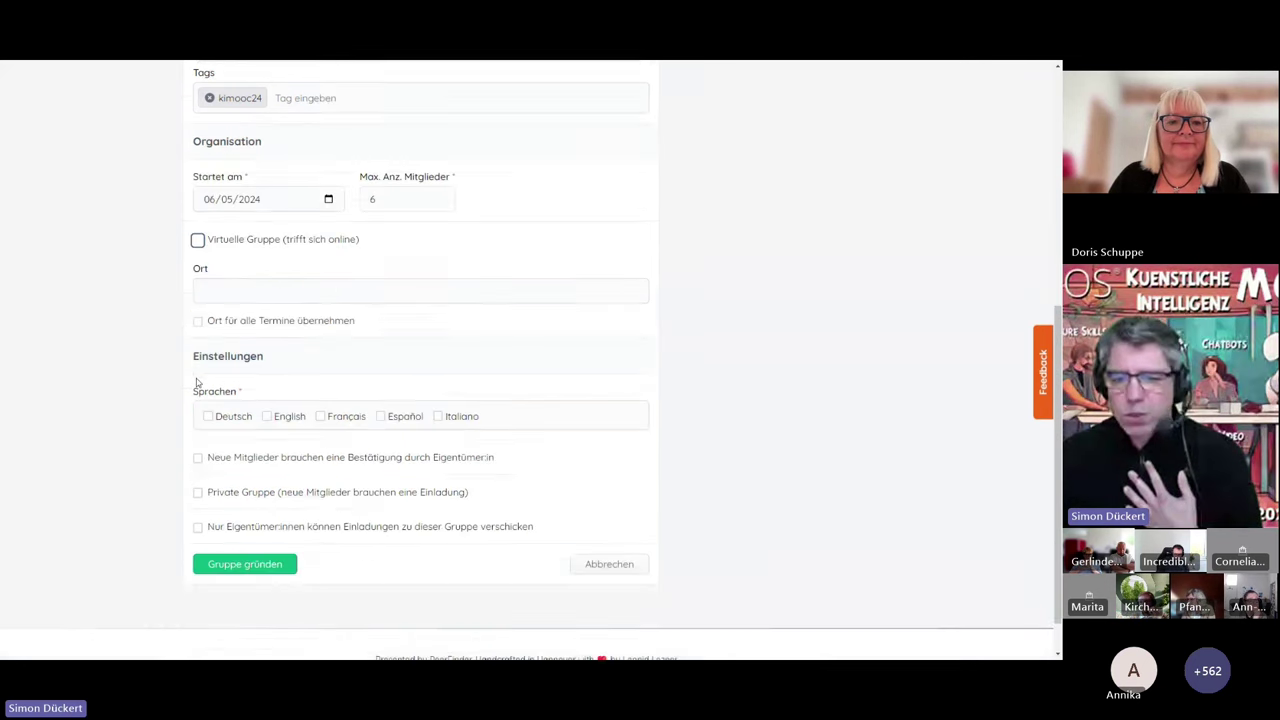
scroll(197, 383, "up", 1)
scroll(197, 380, "down", 2)
scroll(197, 380, "up", 2)
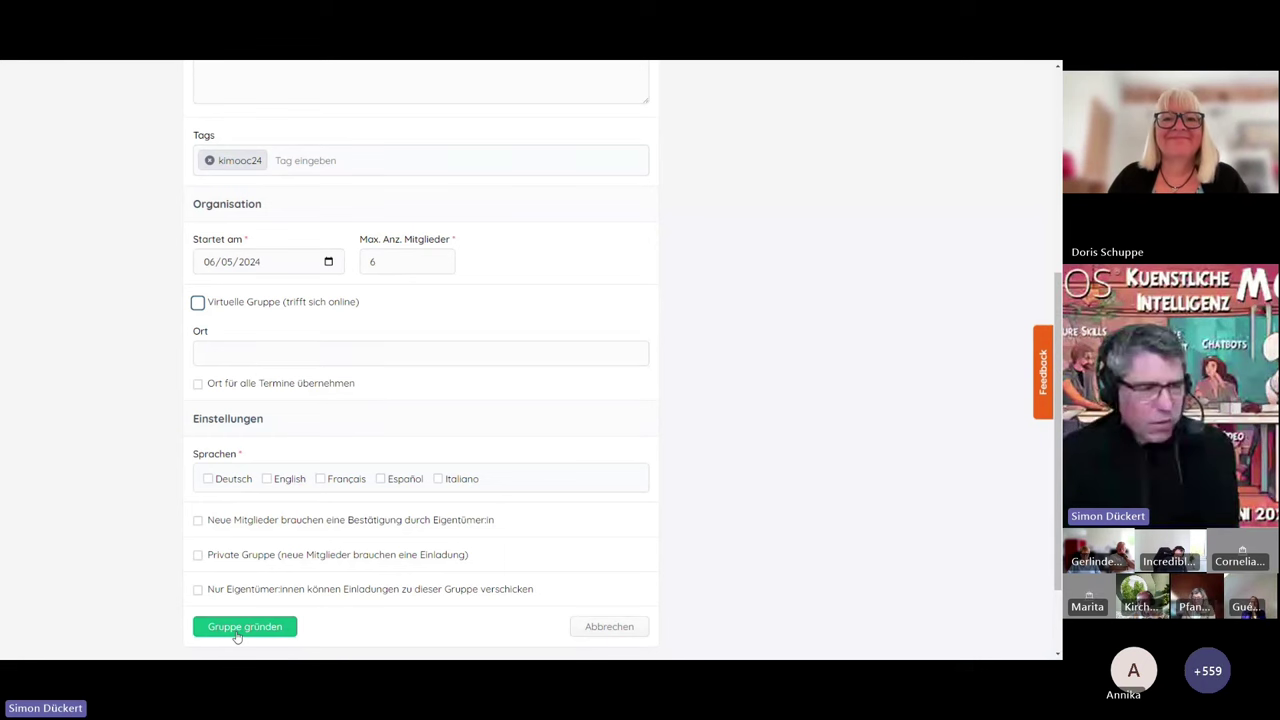
left_click(198, 557)
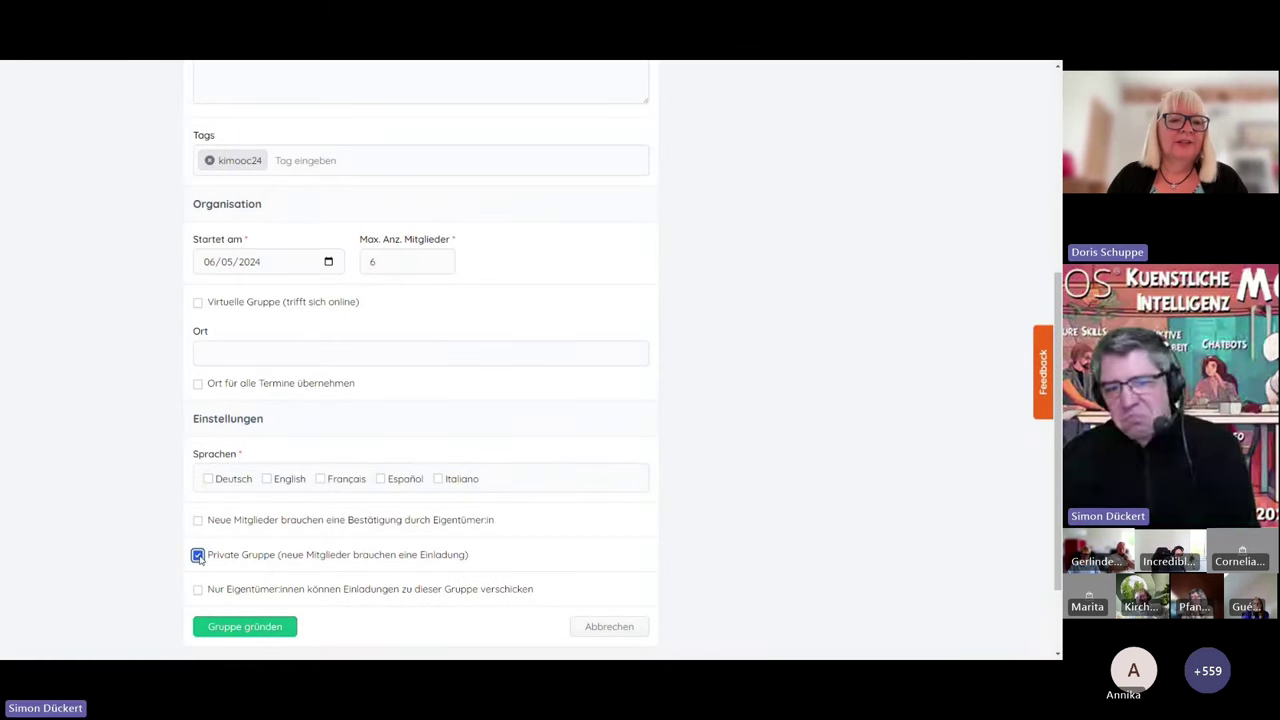
left_click(198, 555)
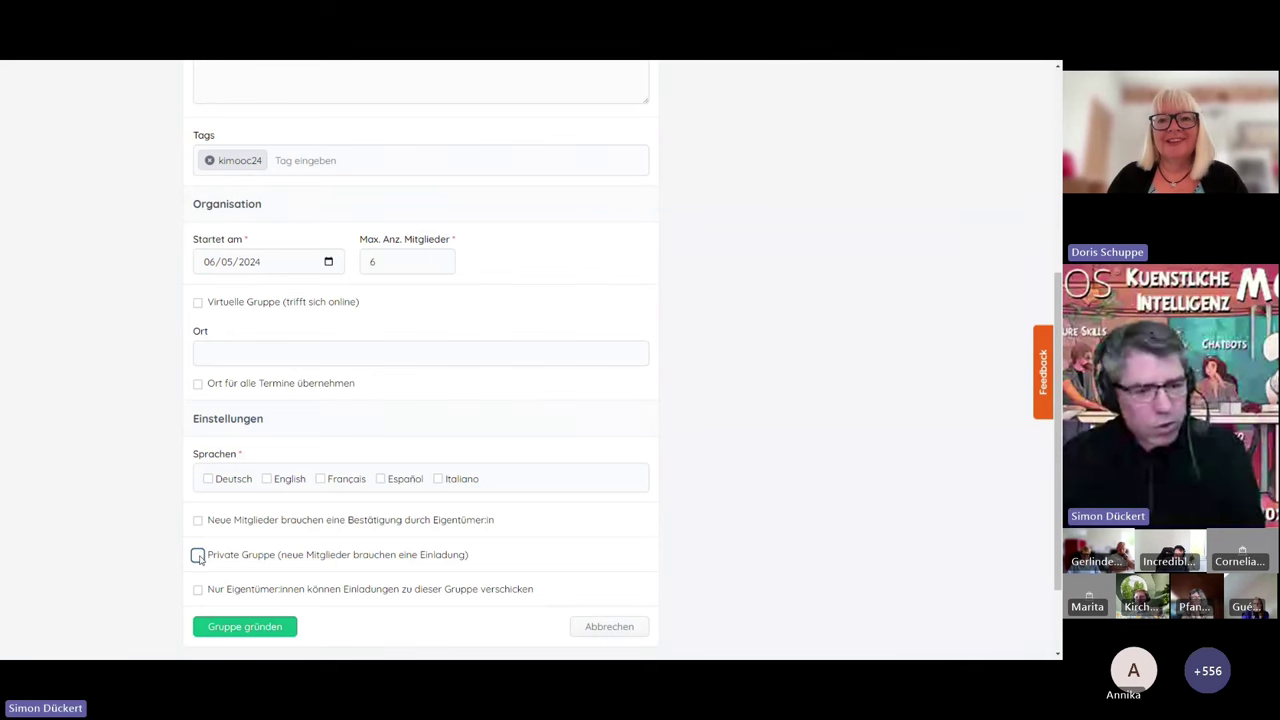